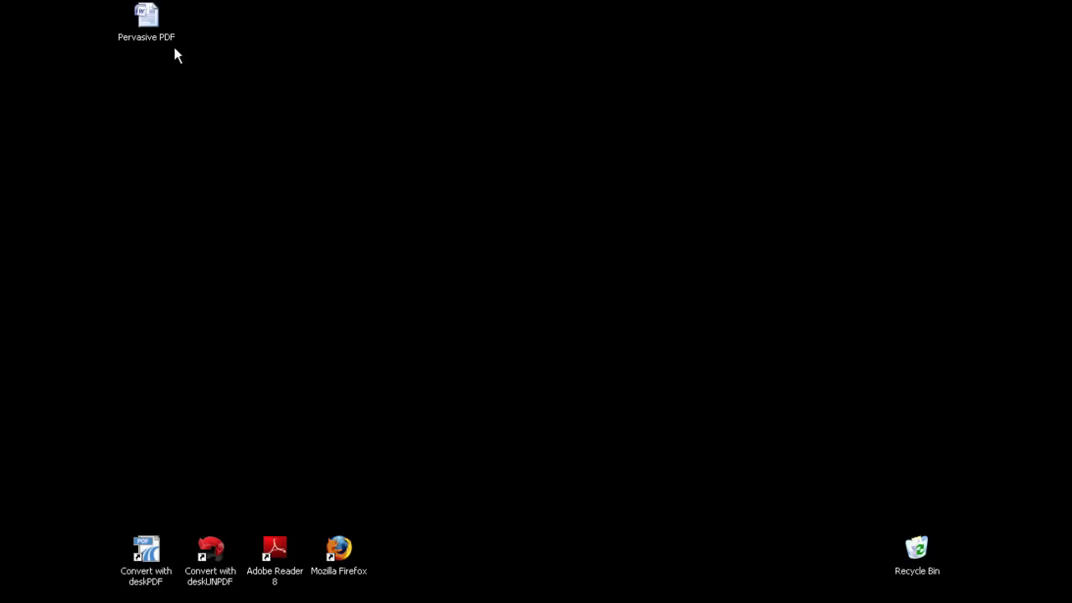
- Open the Pervasive PDF Word document from the desktop and set up printing with deskPDF as the printer
double_click(155, 29)
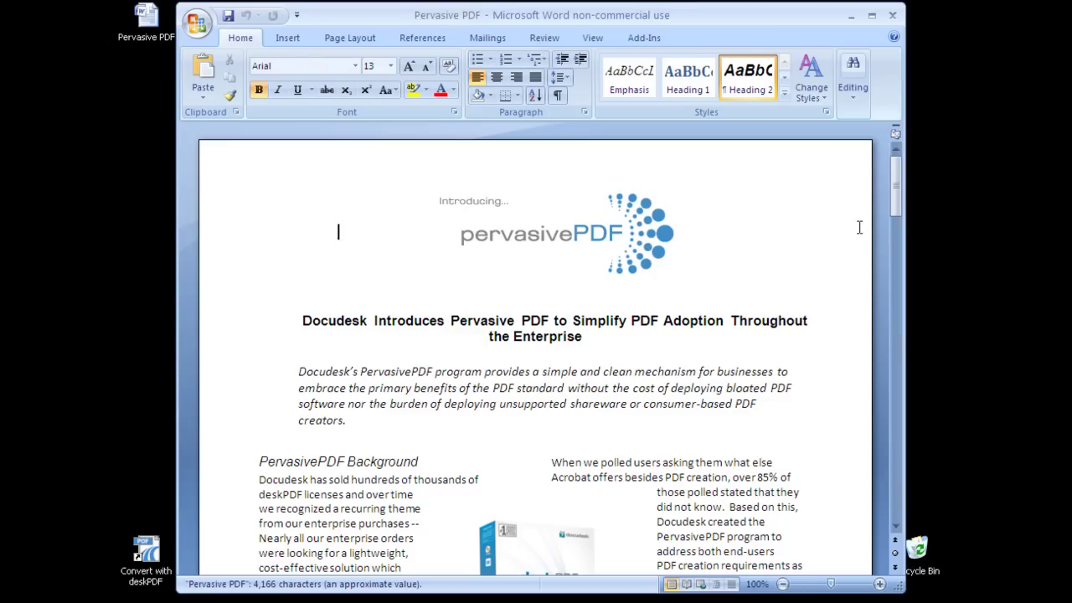
left_click(193, 28)
mouse_move(294, 203)
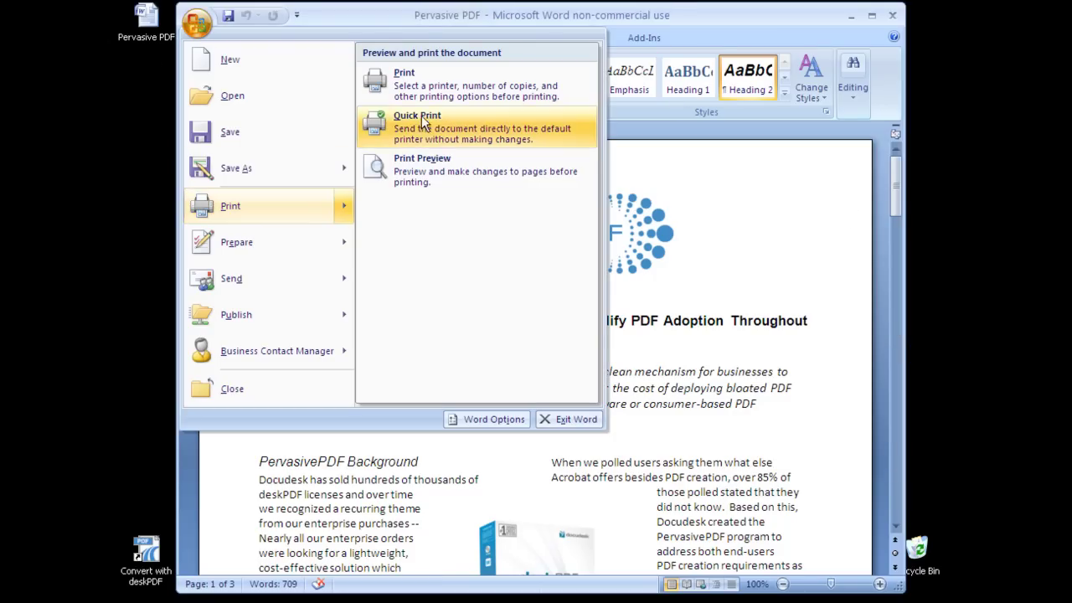
left_click(412, 87)
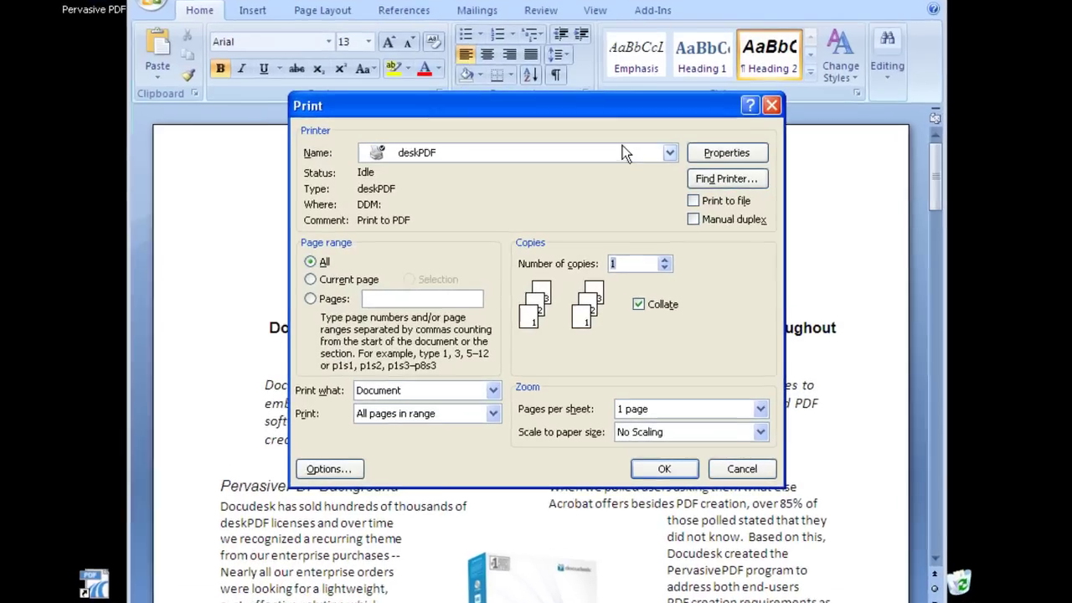
left_click(608, 161)
left_click(610, 161)
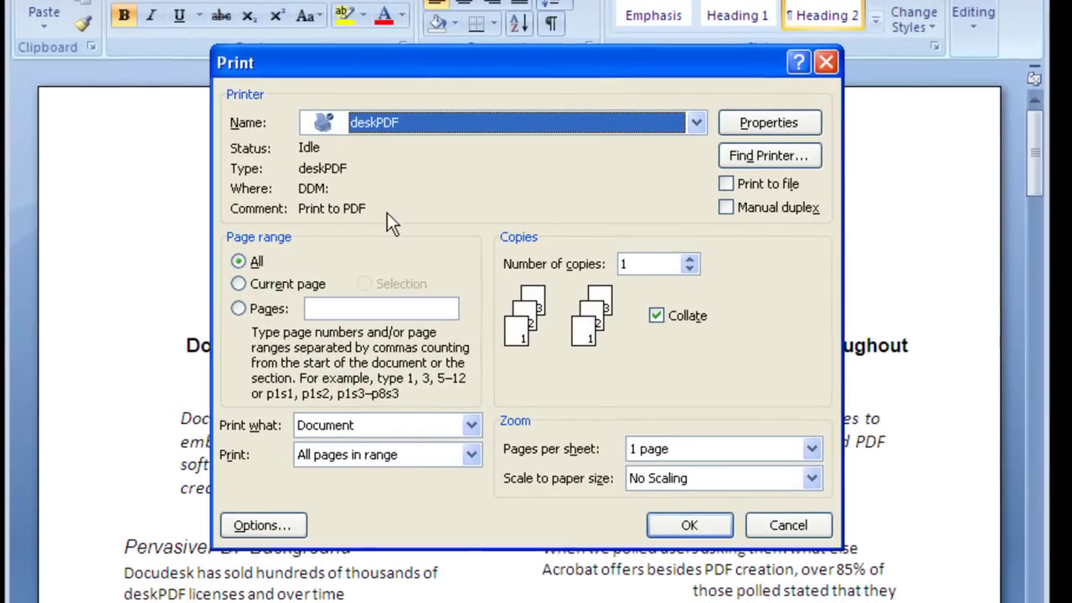
- Limit the print range to pages 1,2 and print the document
left_click(304, 284)
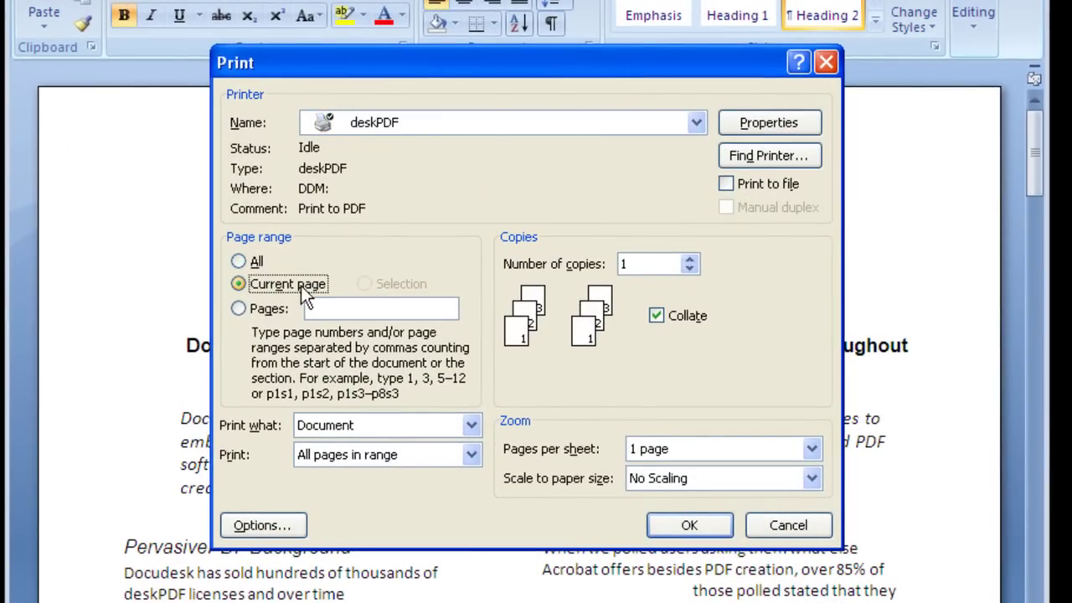
left_click(270, 310)
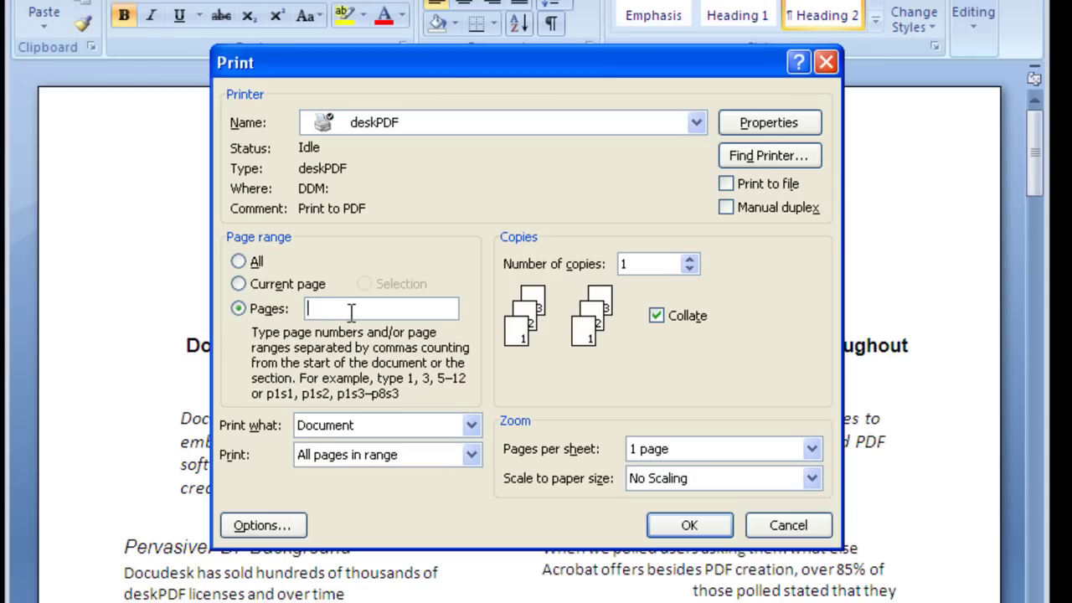
type("1,2")
left_click(676, 522)
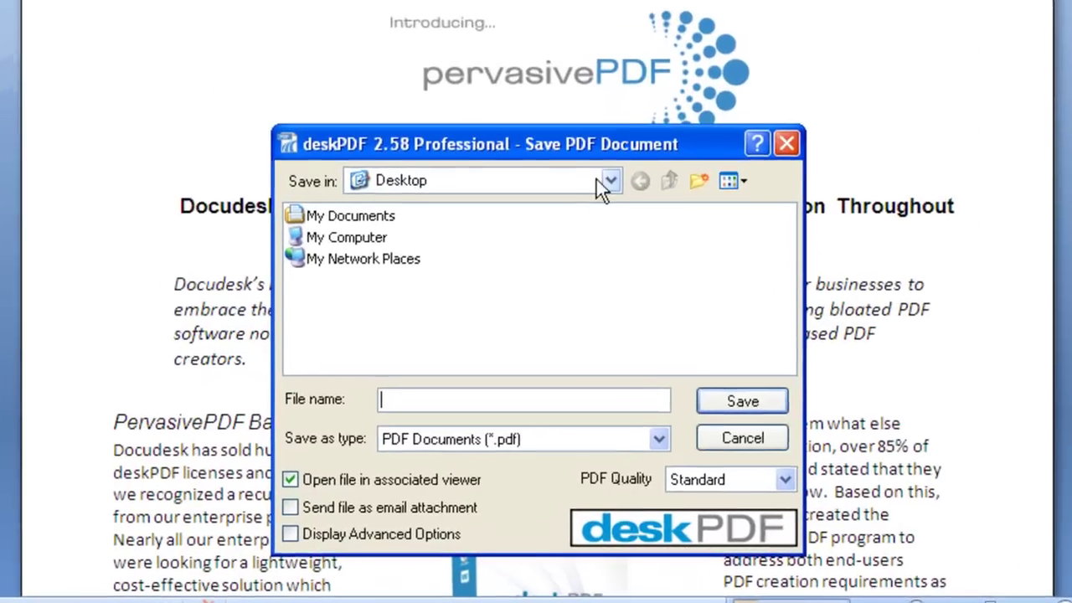
- Keep Desktop as the save location and name the PDF Example1
left_click(585, 299)
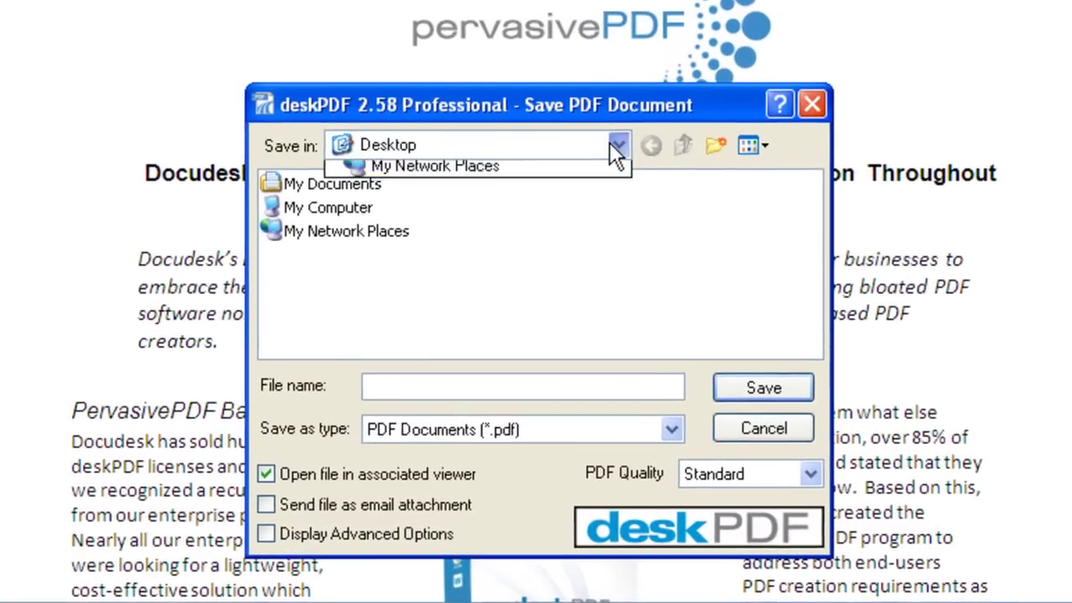
left_click(610, 142)
left_click(597, 394)
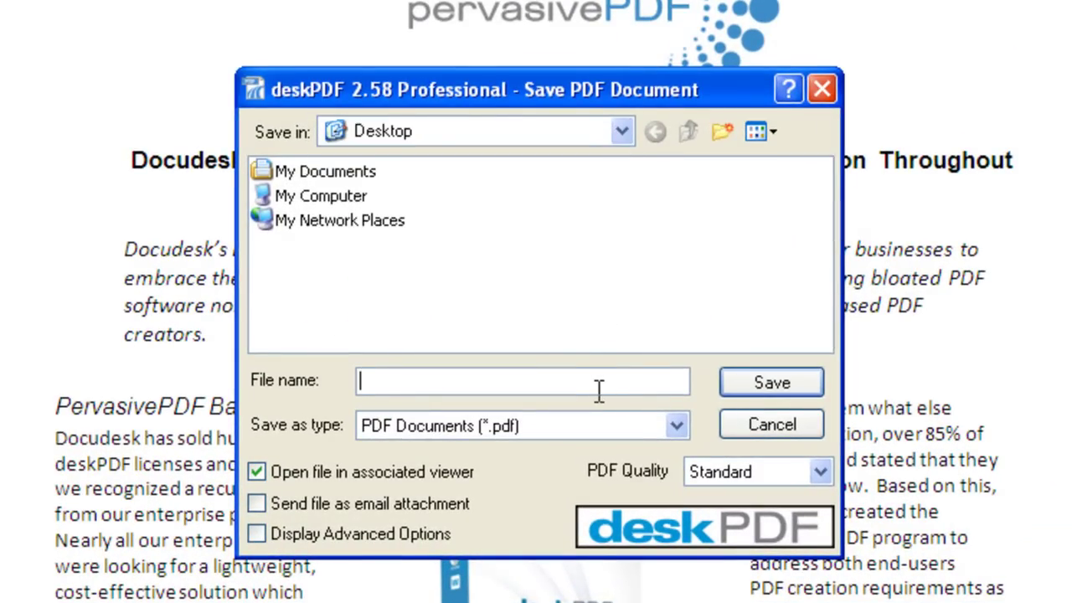
type("Example")
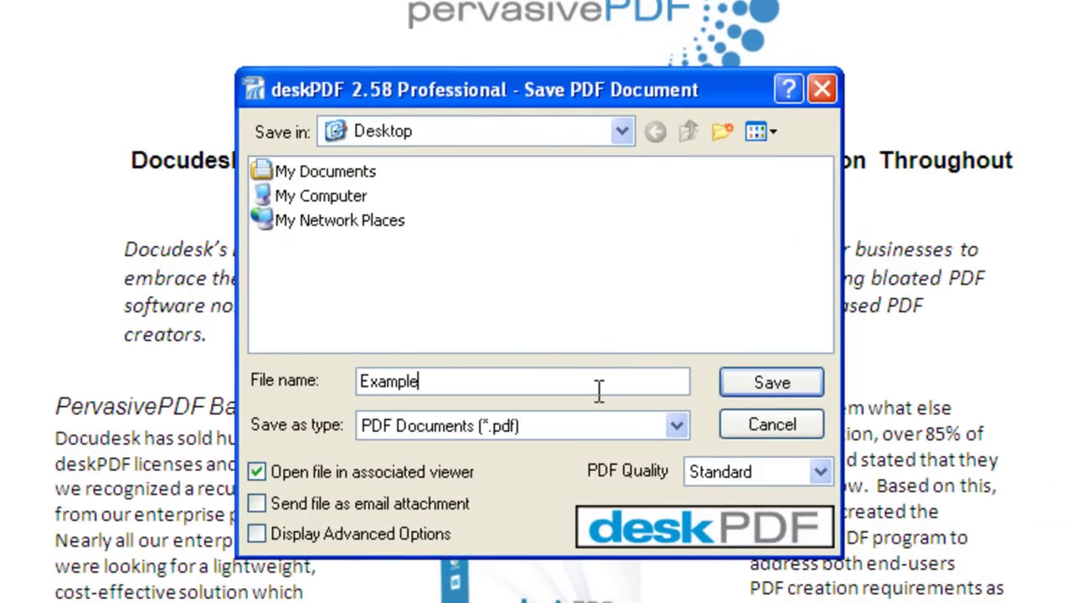
type("1")
- Set the PDF quality to Printing, leave sending as email attachment off, and save the PDF
left_click(820, 471)
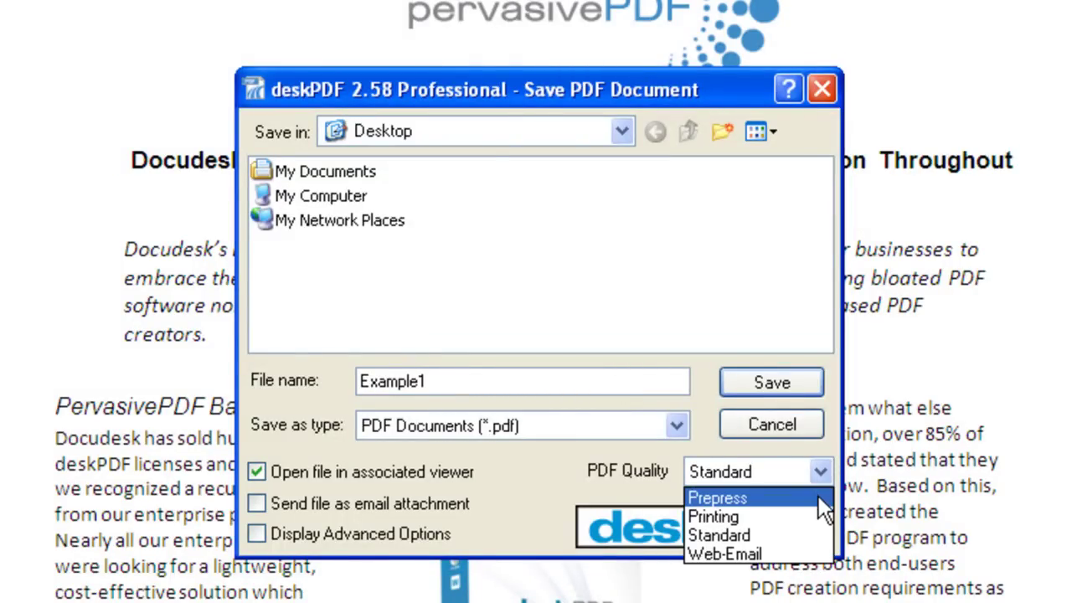
left_click(800, 517)
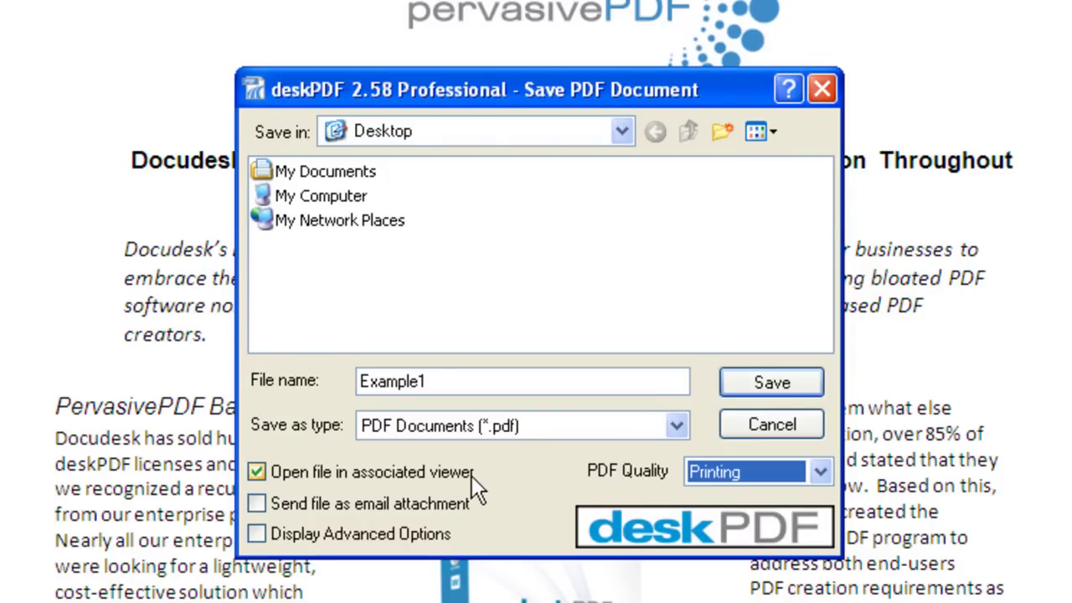
left_click(460, 499)
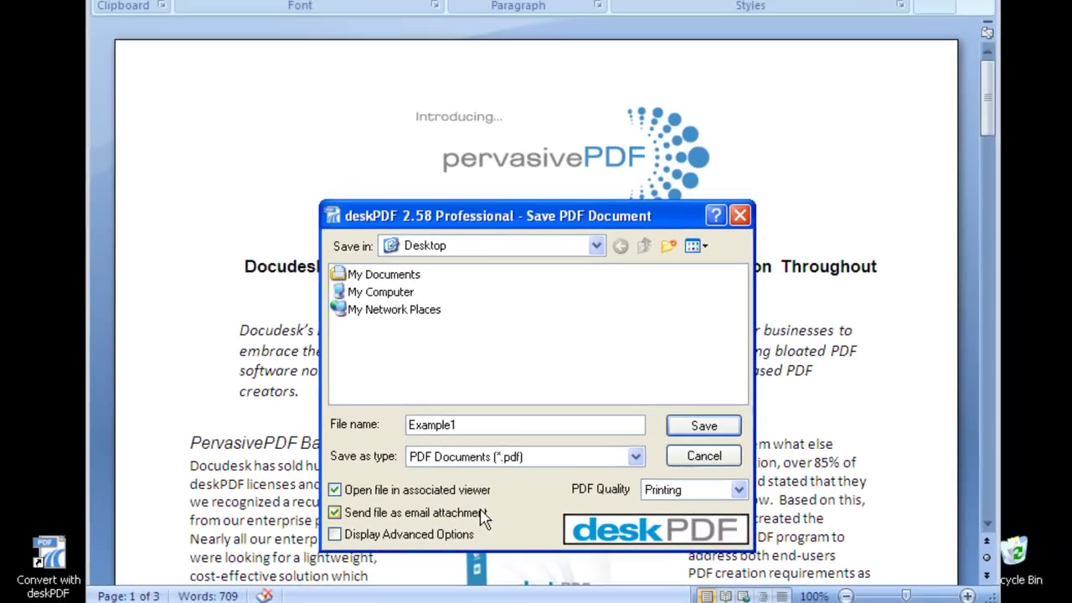
left_click(481, 513)
left_click(704, 426)
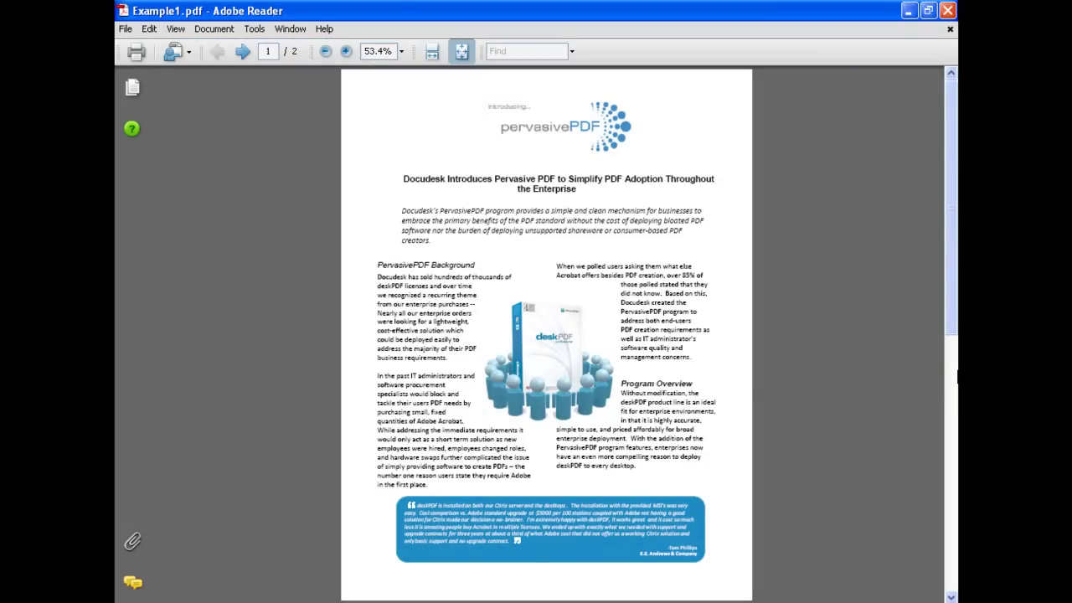
- Look through both pages of Example1.pdf in Adobe Reader and close it
left_click(951, 387)
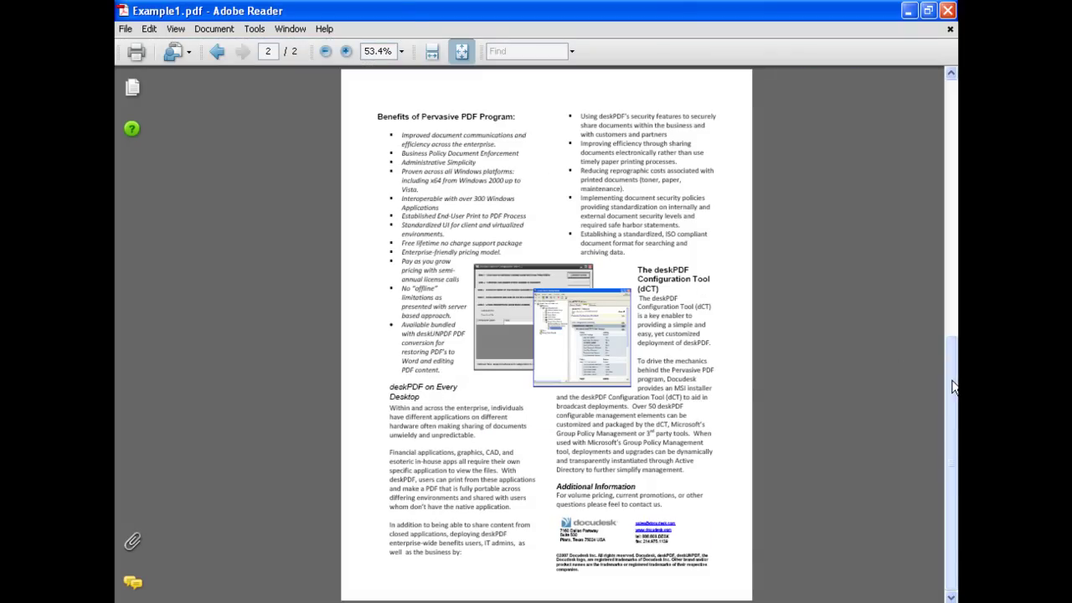
left_click_drag(952, 387, 935, 88)
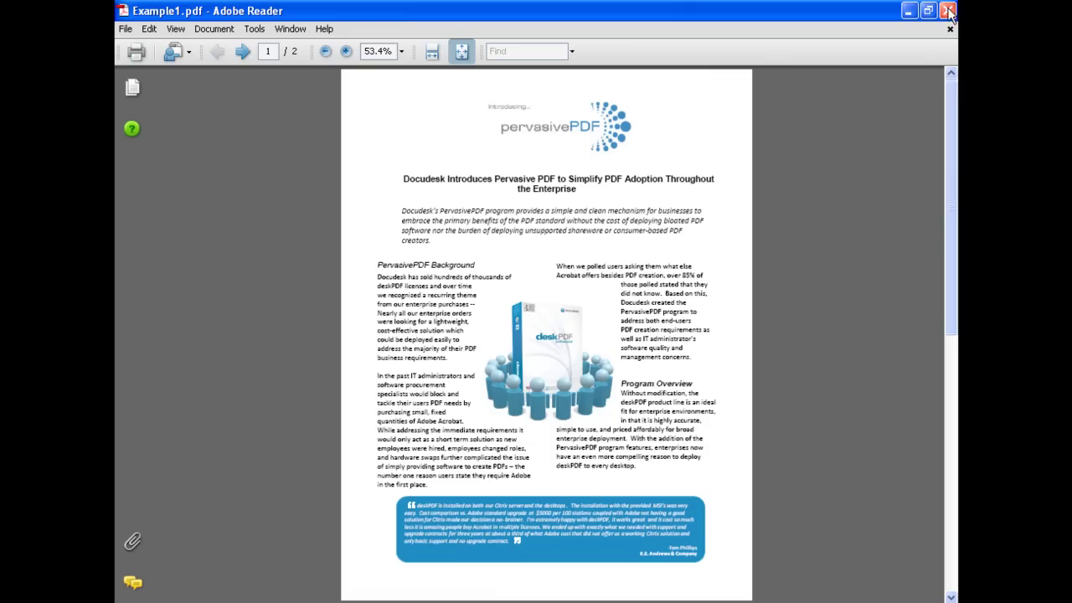
left_click(948, 10)
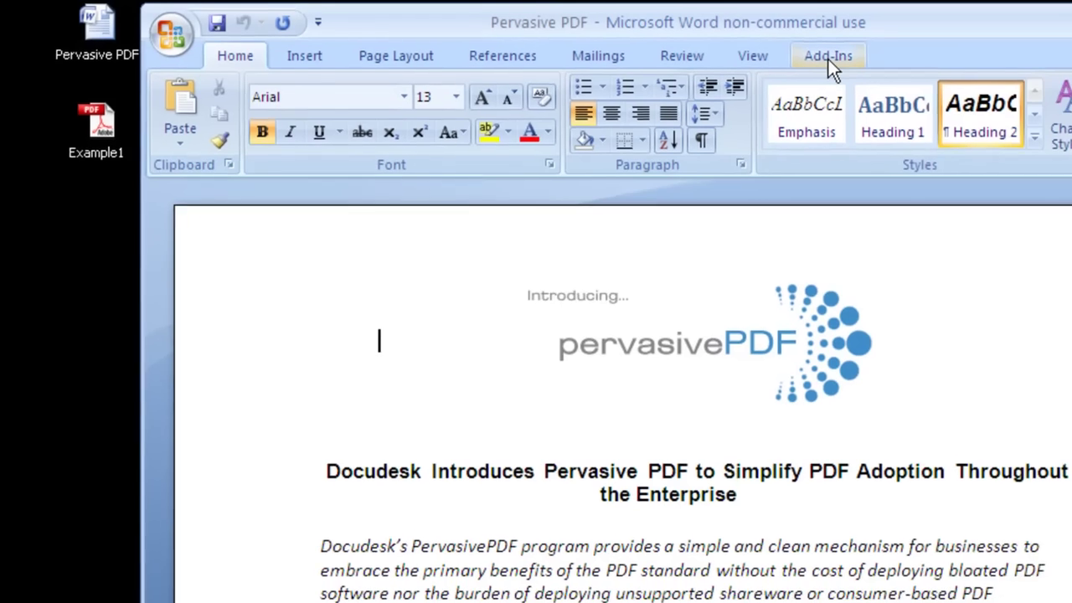
- Convert the Word document with the deskPDF add-in, saving it as Example2 without opening it in the associated viewer
left_click(779, 51)
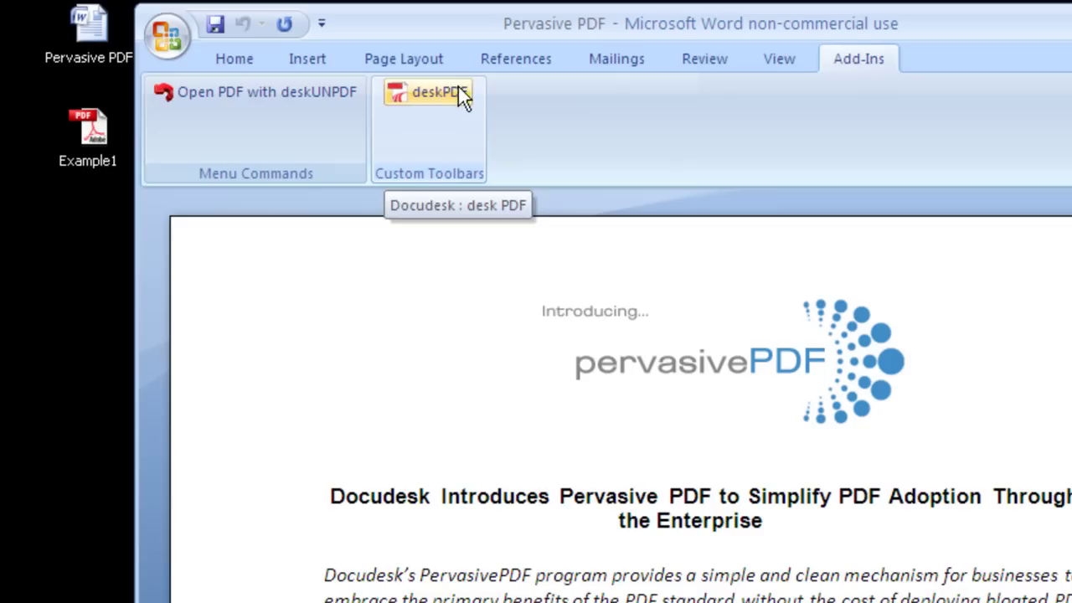
left_click(459, 88)
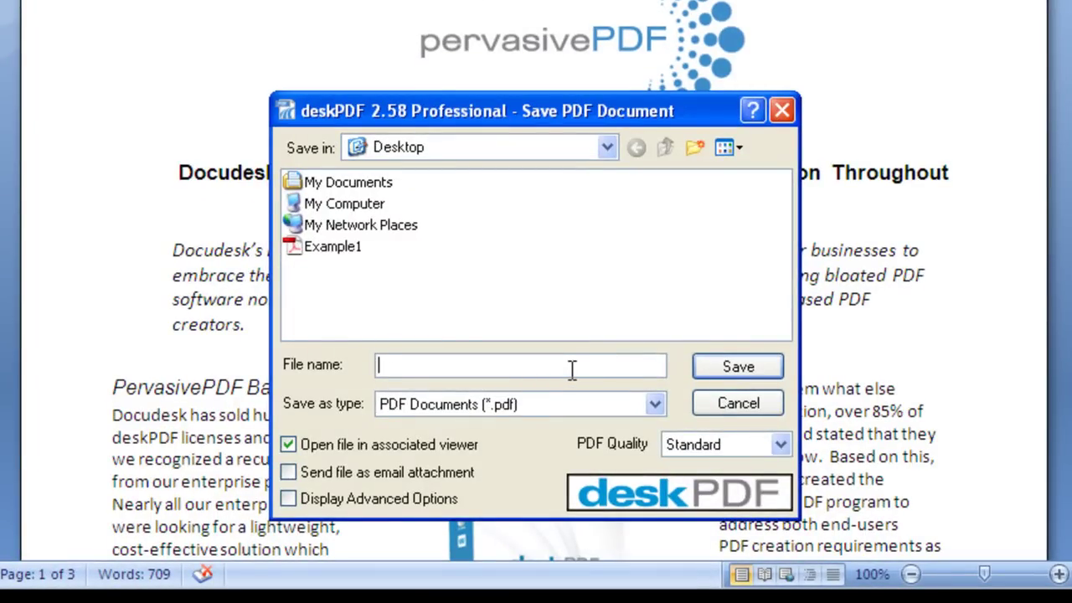
type("Example2")
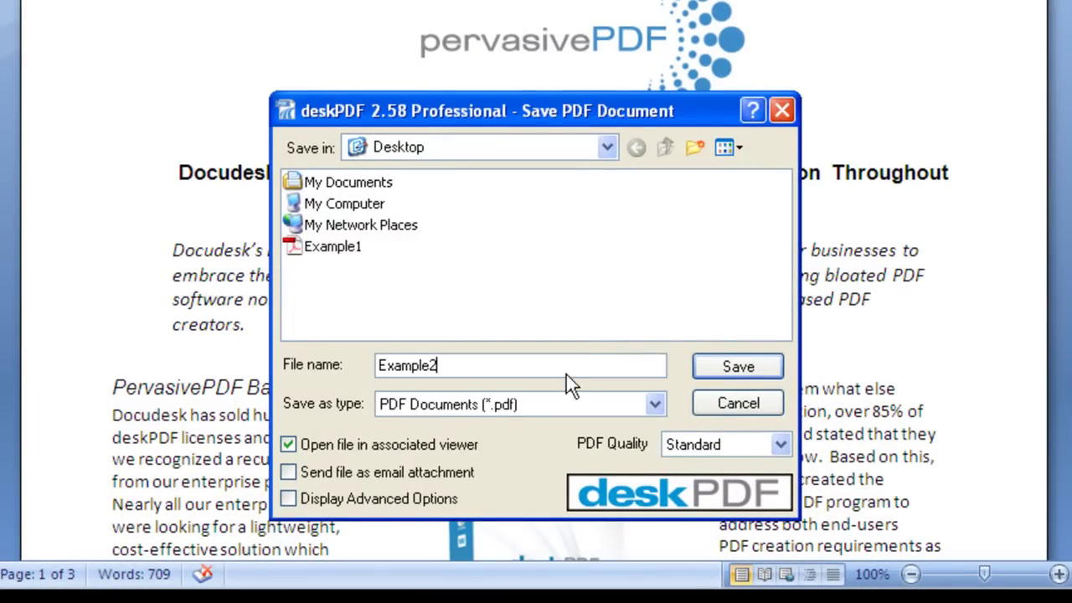
left_click(448, 444)
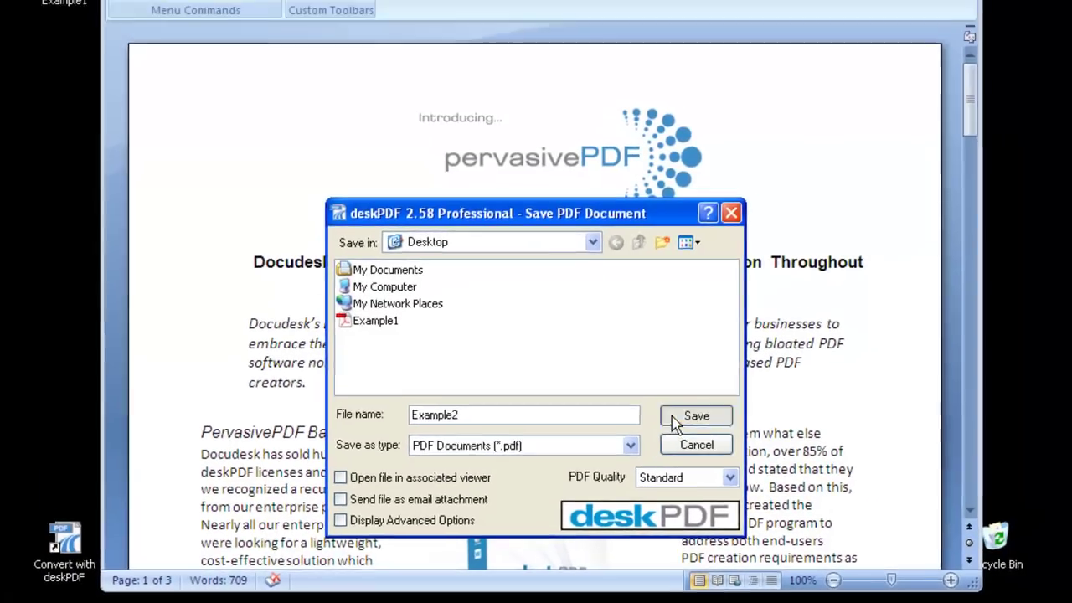
left_click(674, 417)
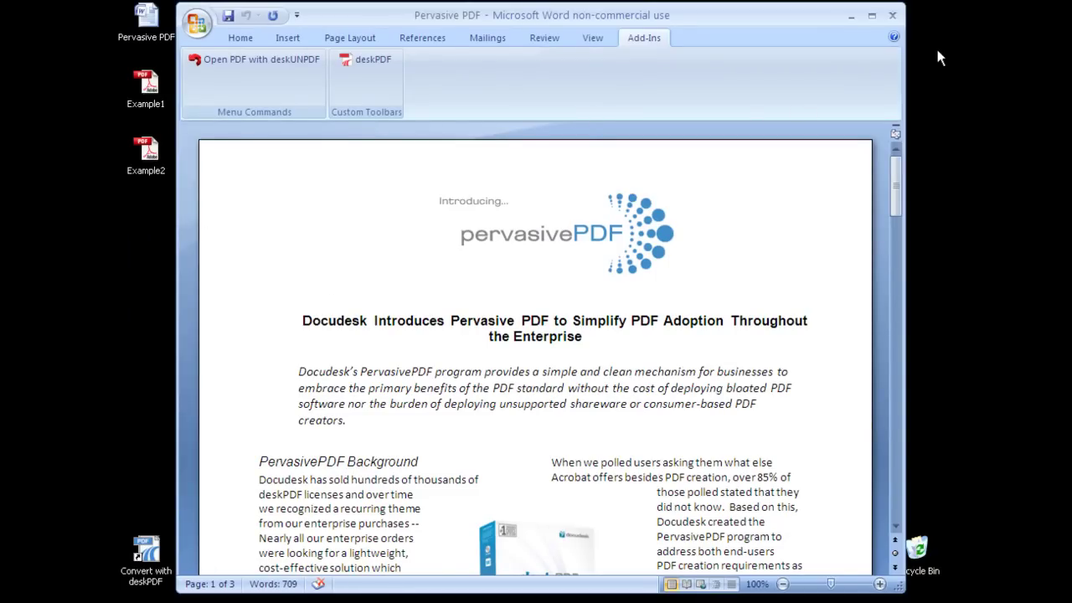
- Close Word and convert the Pervasive PDF document from the desktop with deskPDF, saving it as Example3
left_click(893, 15)
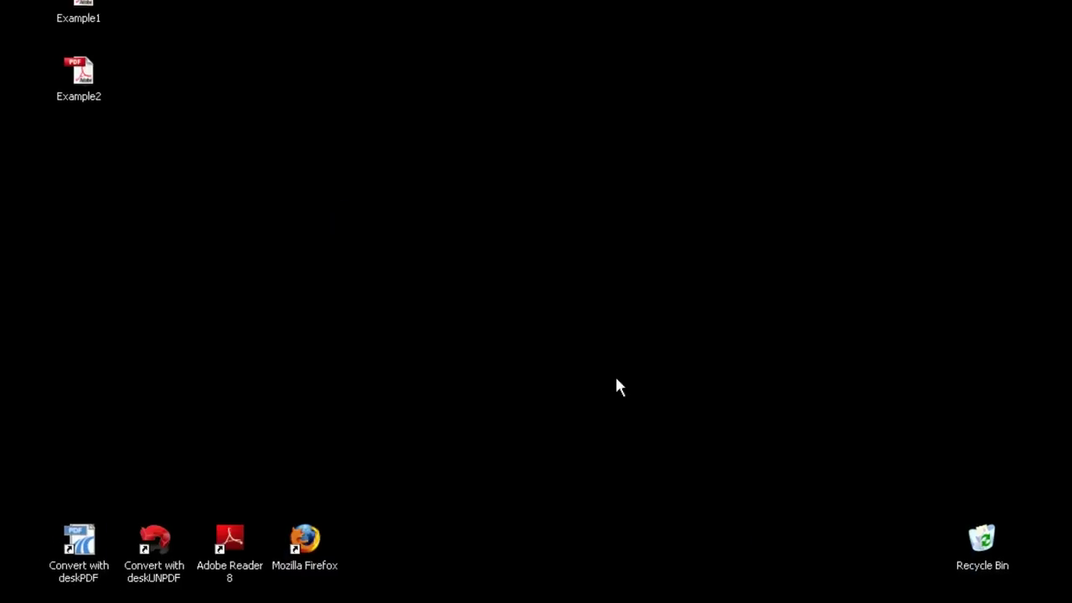
type("Example3")
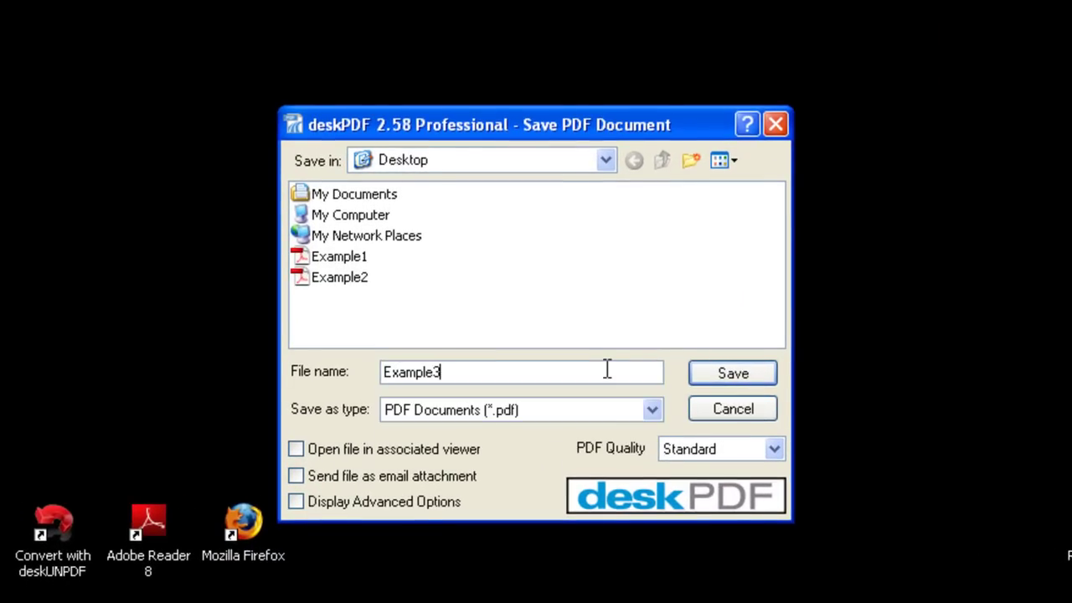
left_click(725, 379)
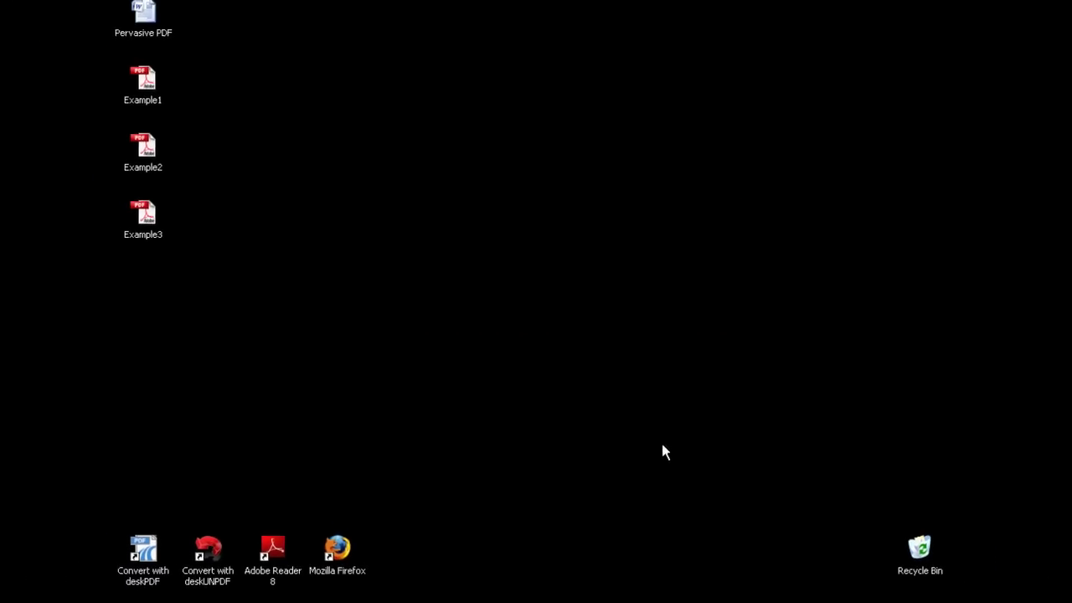
- Convert the Pervasive PDF document using the Convert with deskPDF desktop shortcut, saving it as Example4 and opening it in the associated viewer
left_click_drag(143, 10, 149, 523)
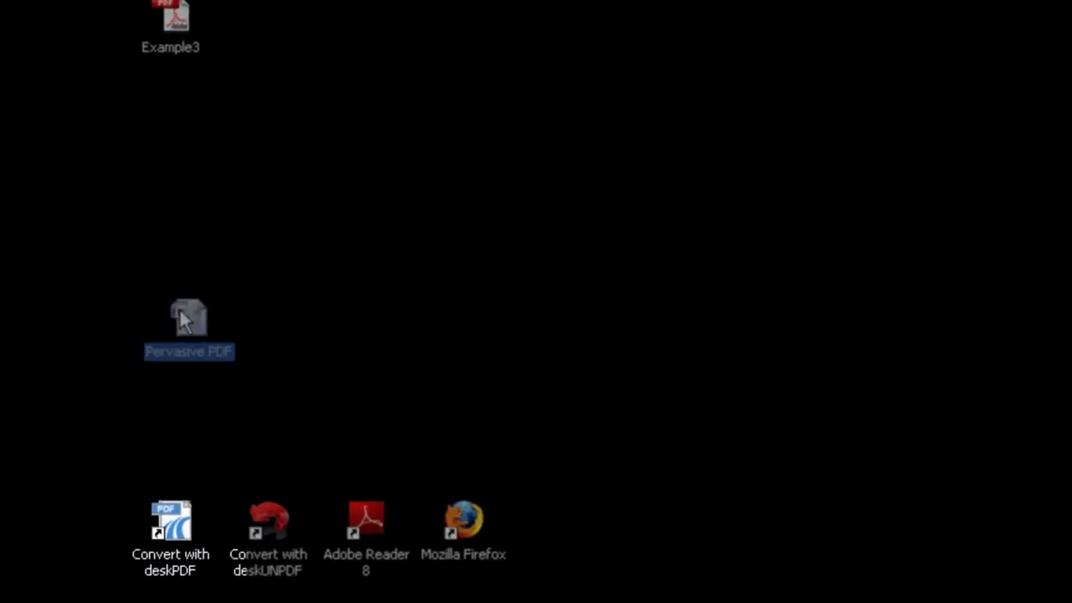
left_click_drag(185, 465, 173, 473)
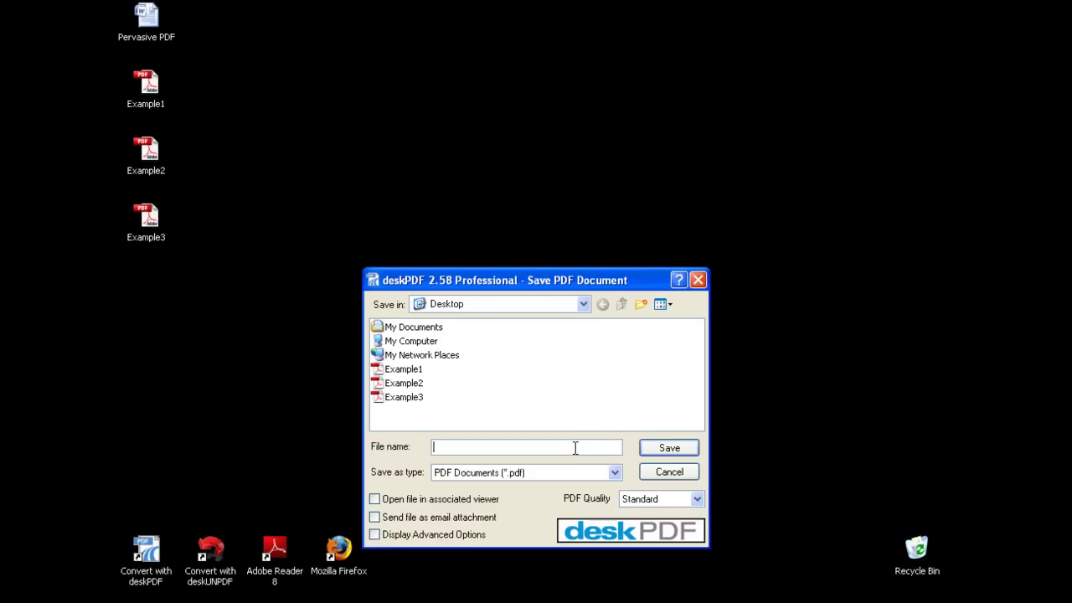
type("Example")
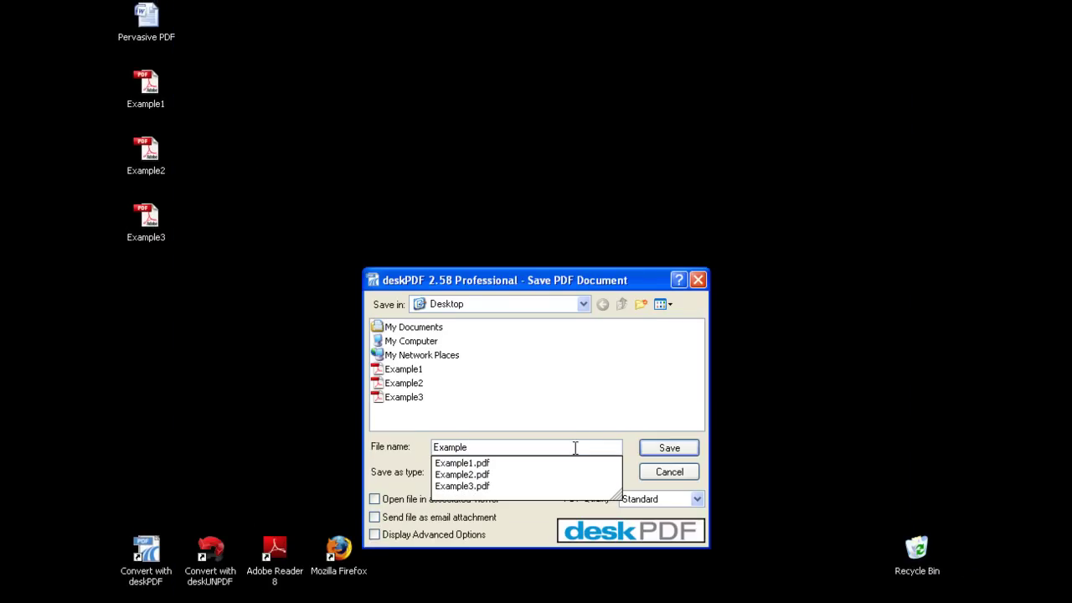
type("4")
left_click(479, 501)
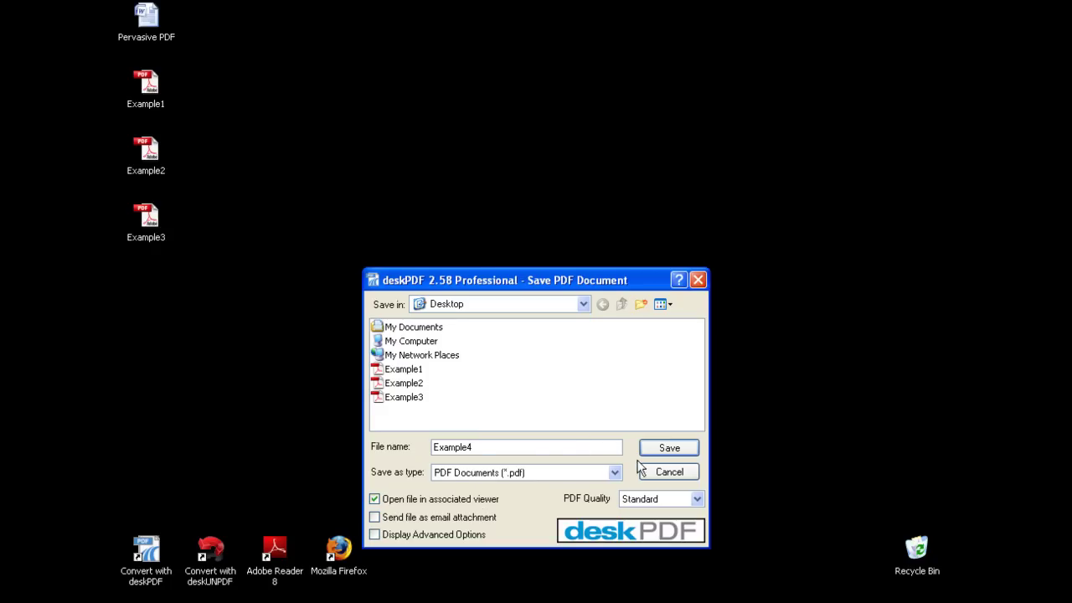
left_click(651, 447)
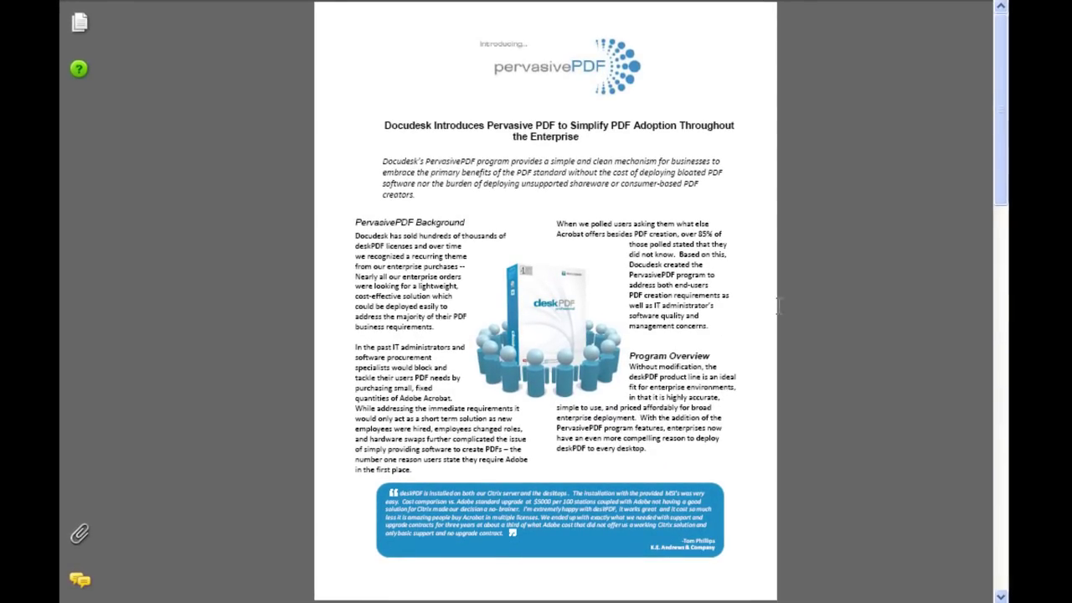
scroll(897, 220, "down", 5)
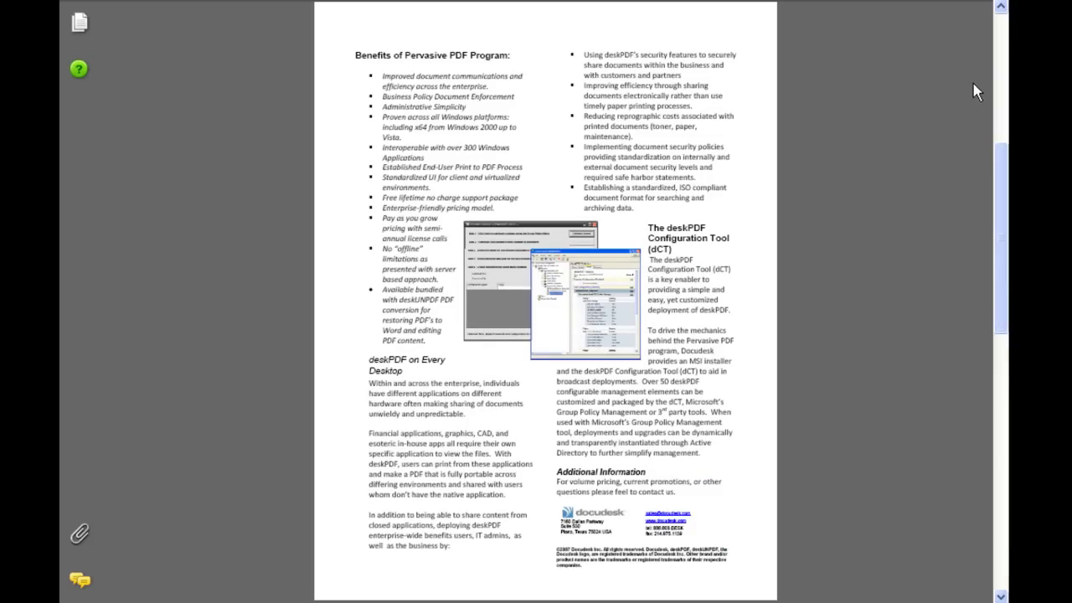
left_click(1005, 59)
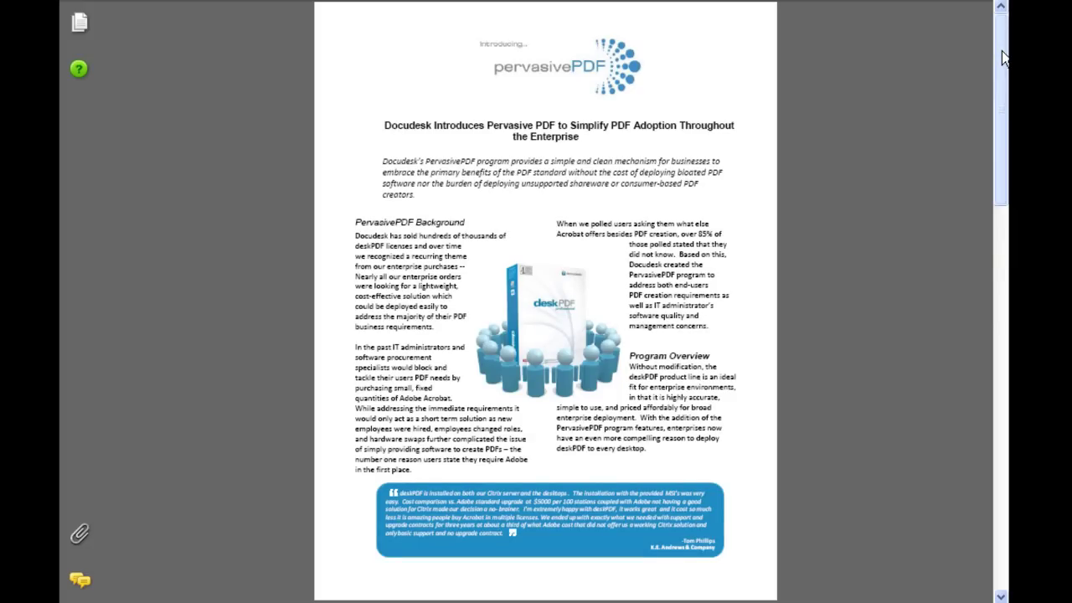